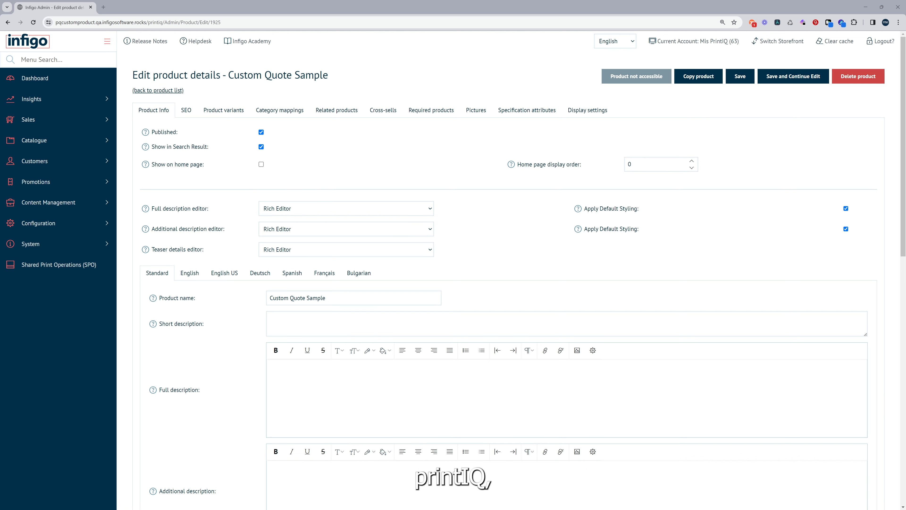
Open the Connect Link settings of the unnamed product variant and enlarge the window to show all its fields
click(221, 110)
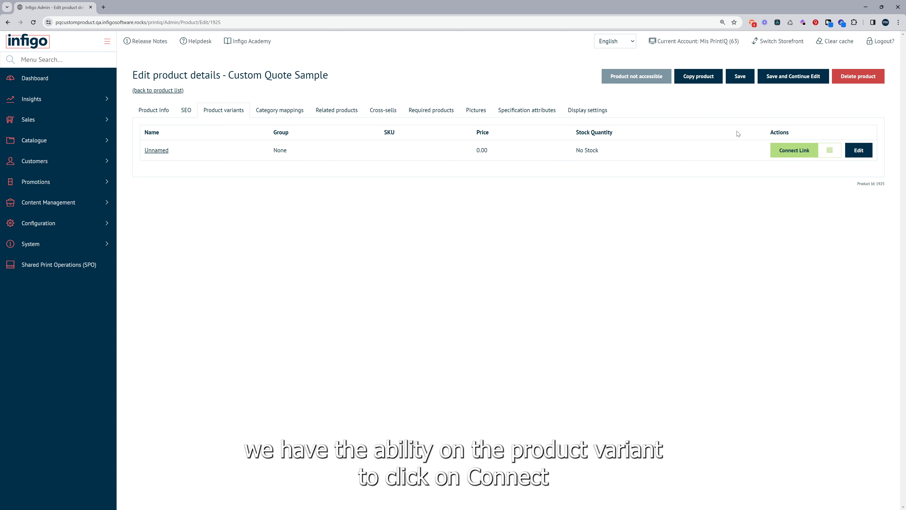
click(795, 152)
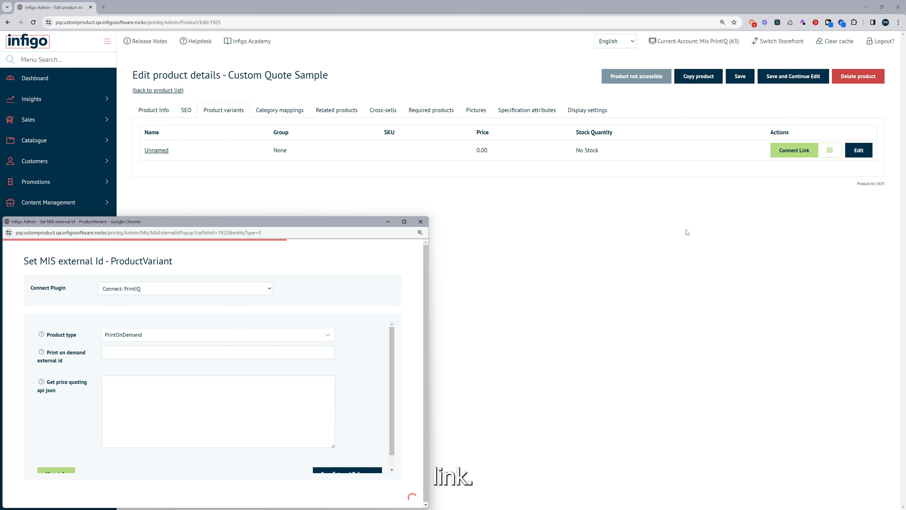
drag(352, 226, 534, 74)
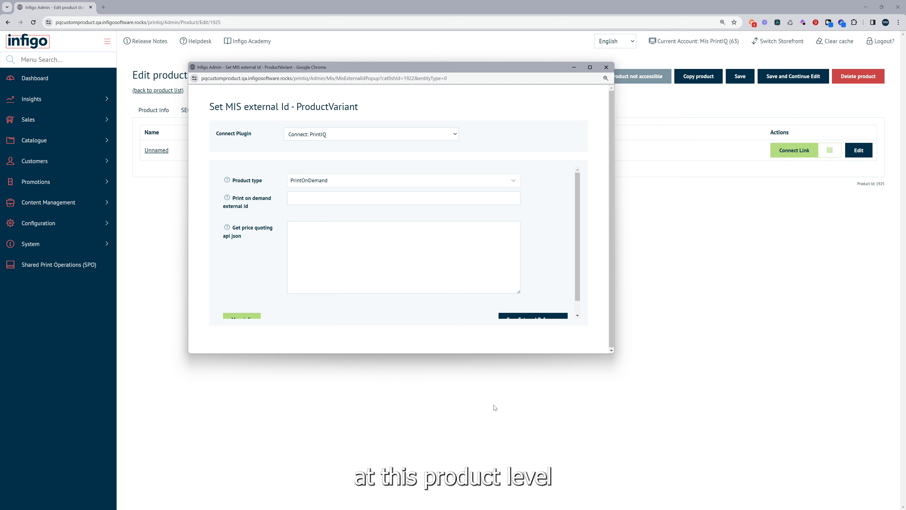
drag(508, 353, 506, 477)
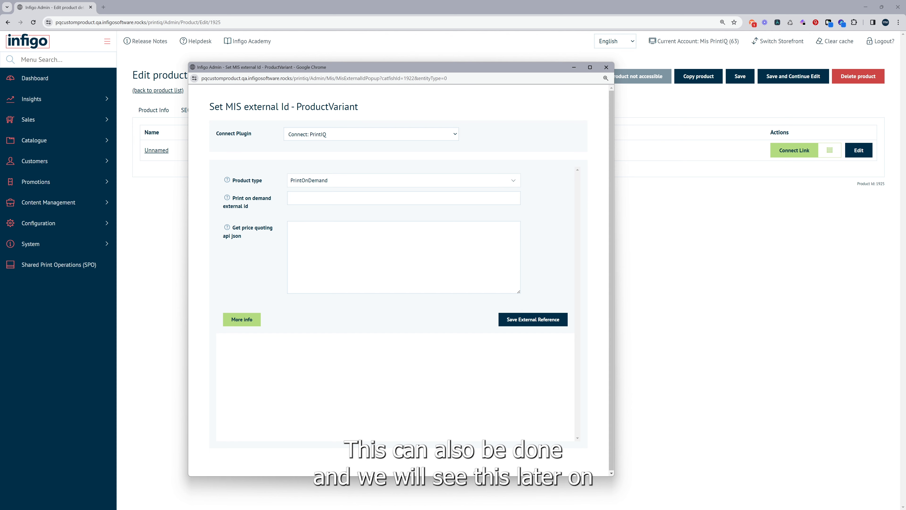
Examine the product type choices and the external ID and price quoting JSON fields for the PrintOnDemand type
click(302, 181)
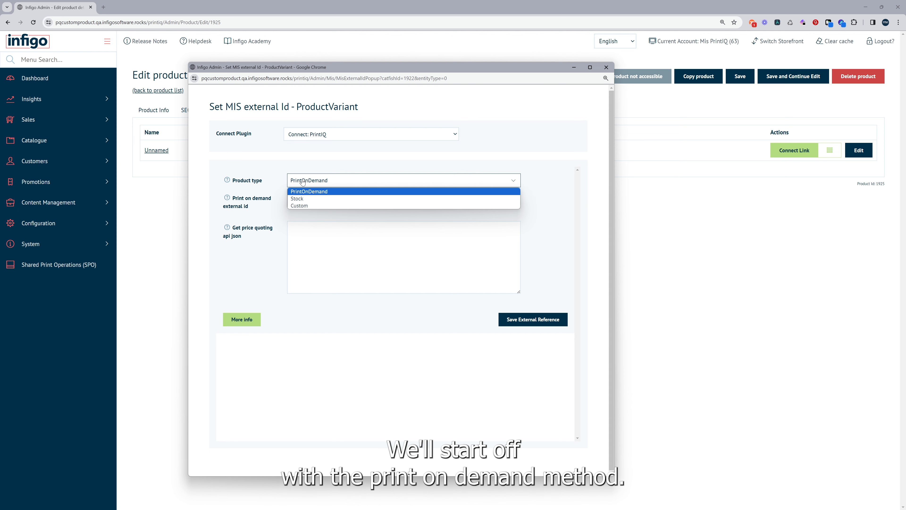
click(302, 181)
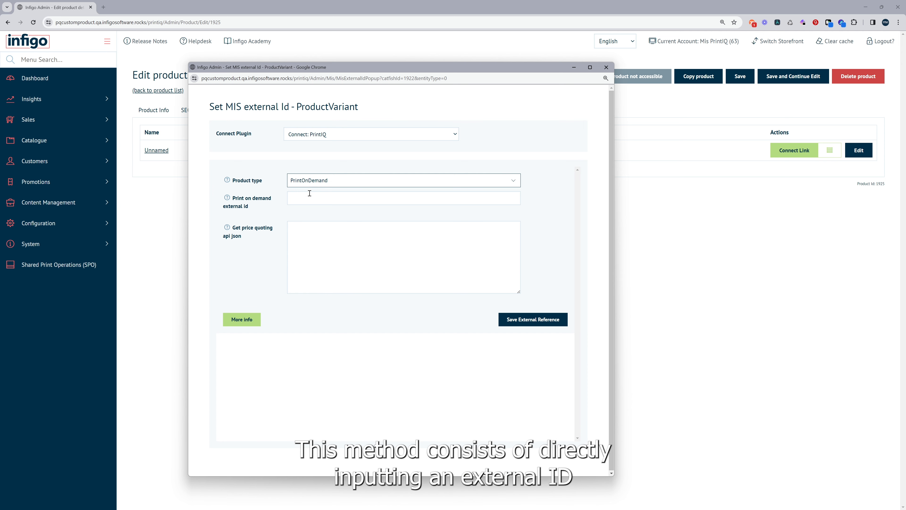
click(311, 201)
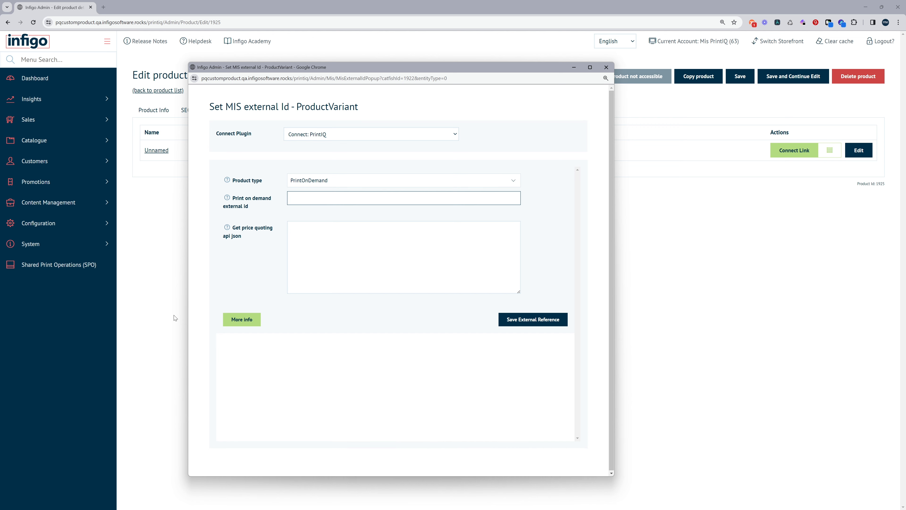
click(315, 231)
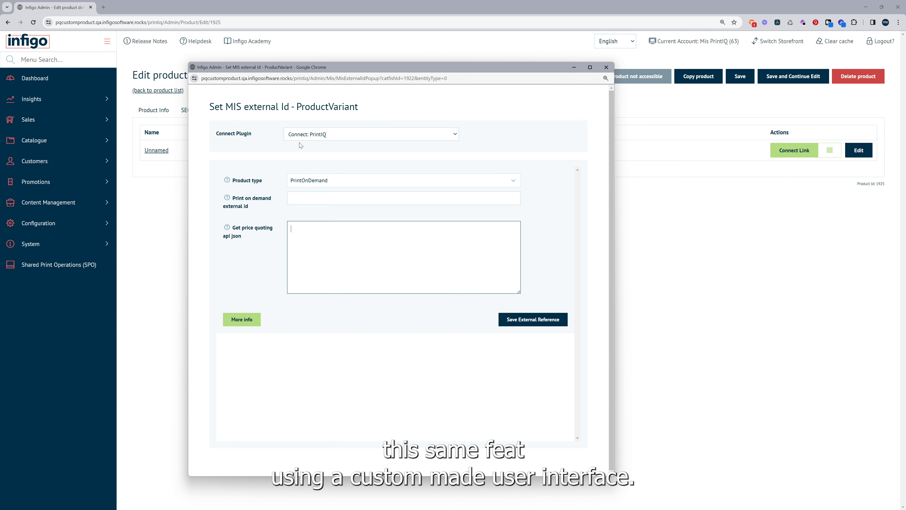
Set the product type to Stock and choose SB0001-P030 as the stock product external ID
click(320, 181)
click(322, 198)
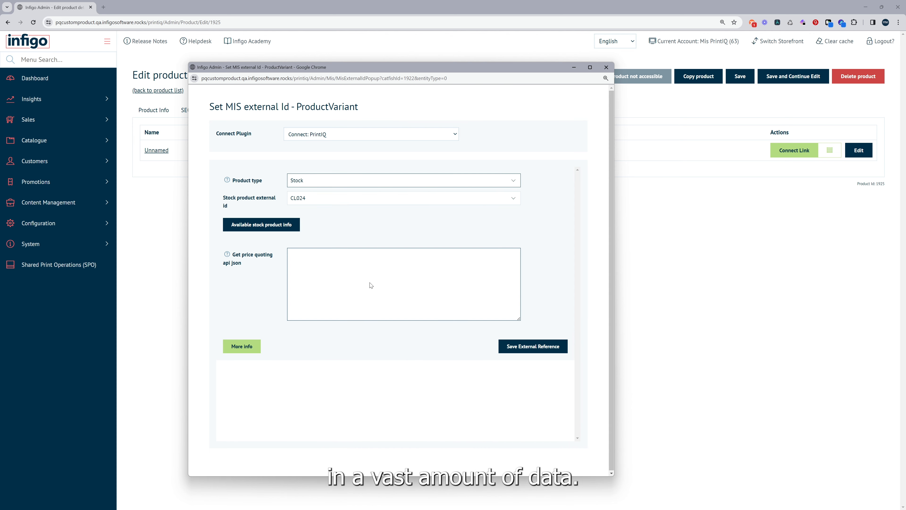
click(370, 201)
scroll(362, 232, down, 3)
scroll(356, 272, up, 3)
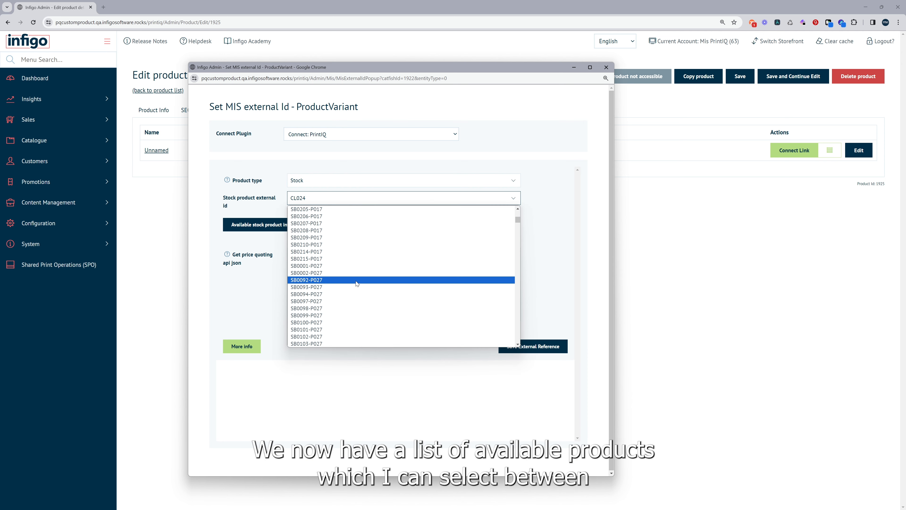
click(353, 280)
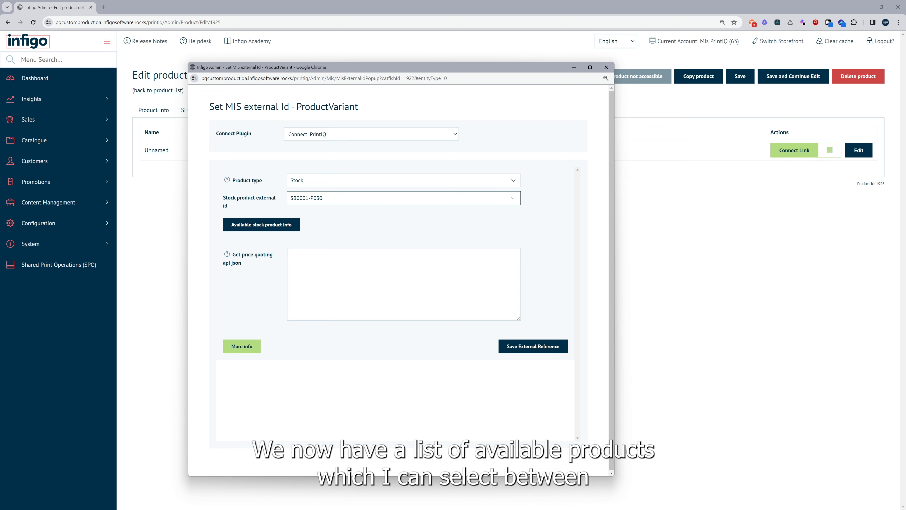
Review the available stock product information and the price quoting JSON field for the Stock type
click(264, 227)
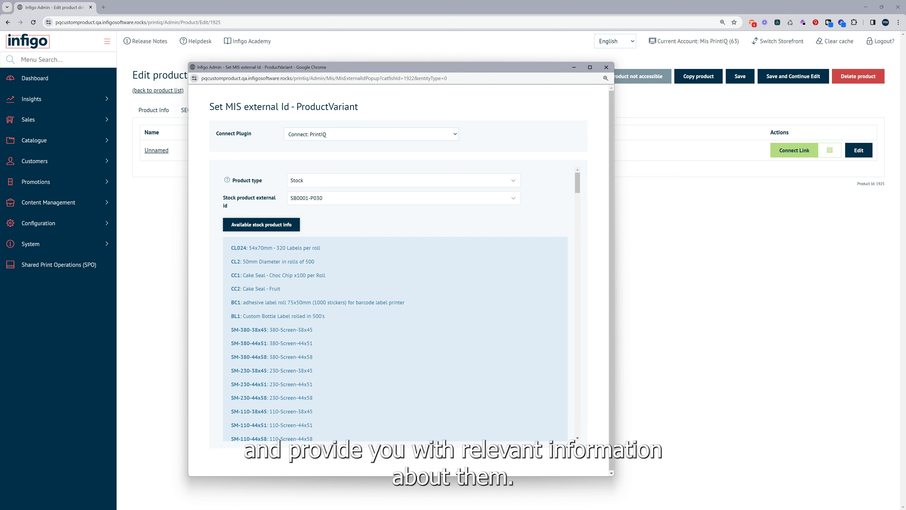
scroll(428, 320, down, 5)
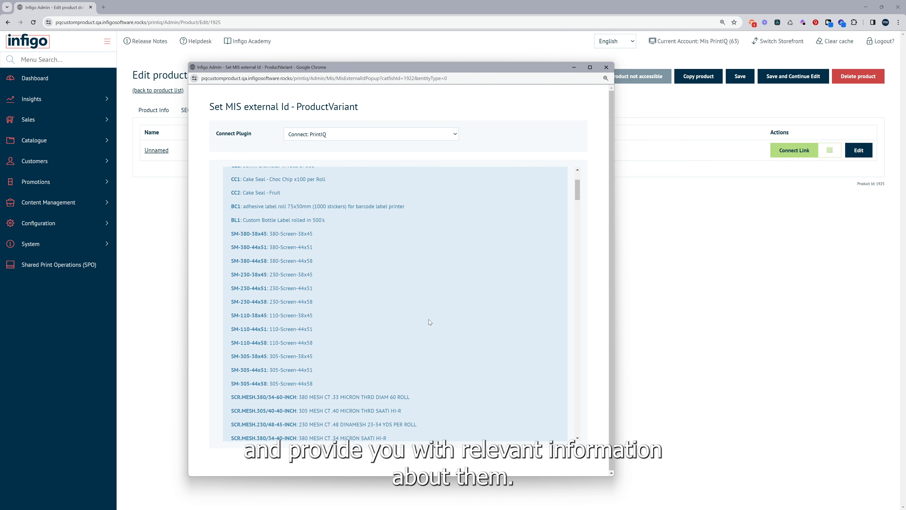
scroll(428, 321, down, 5)
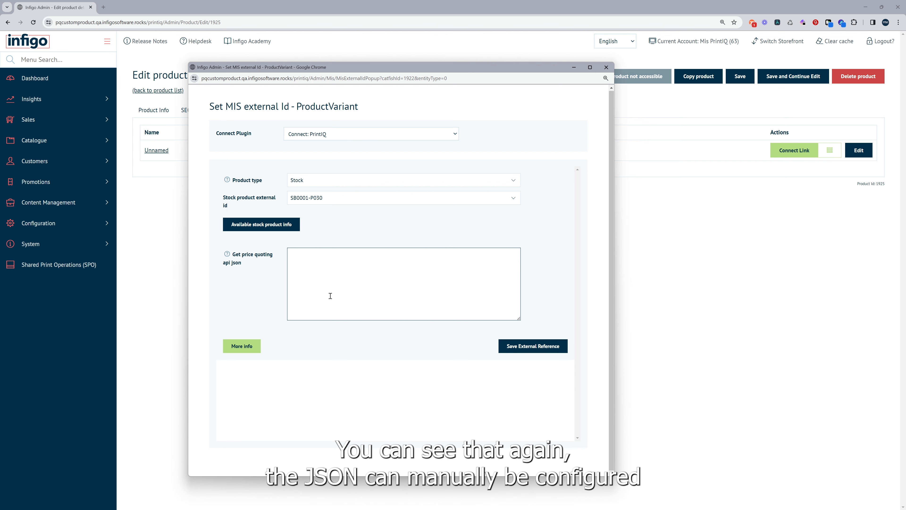
click(326, 288)
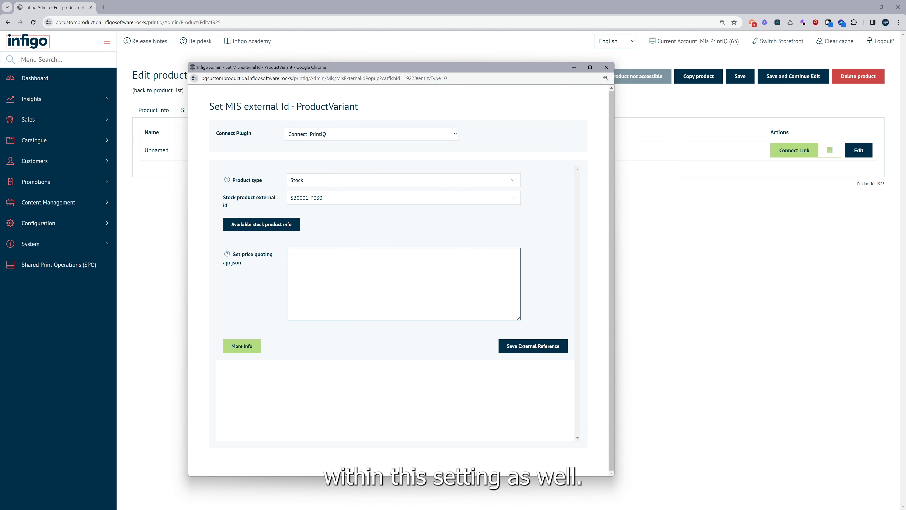
Set the product type to Custom and the product category to INFIGO Products
click(310, 179)
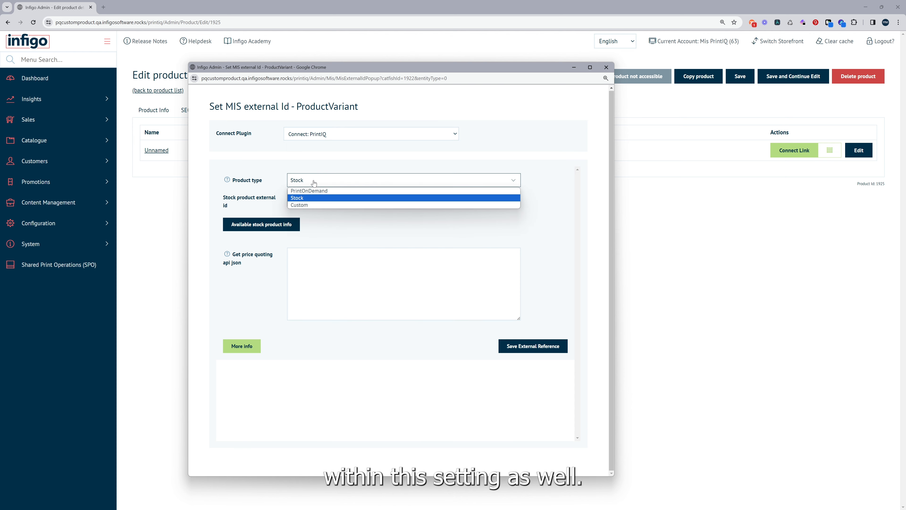
click(317, 205)
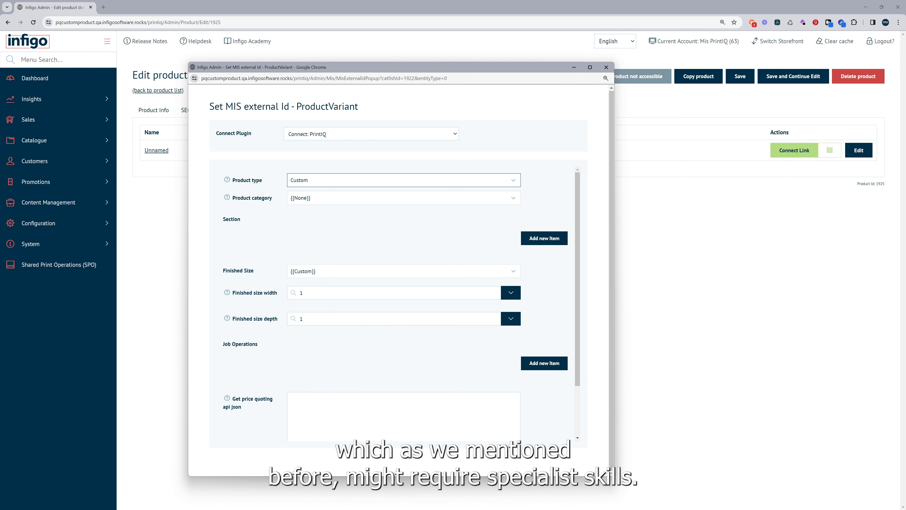
click(343, 198)
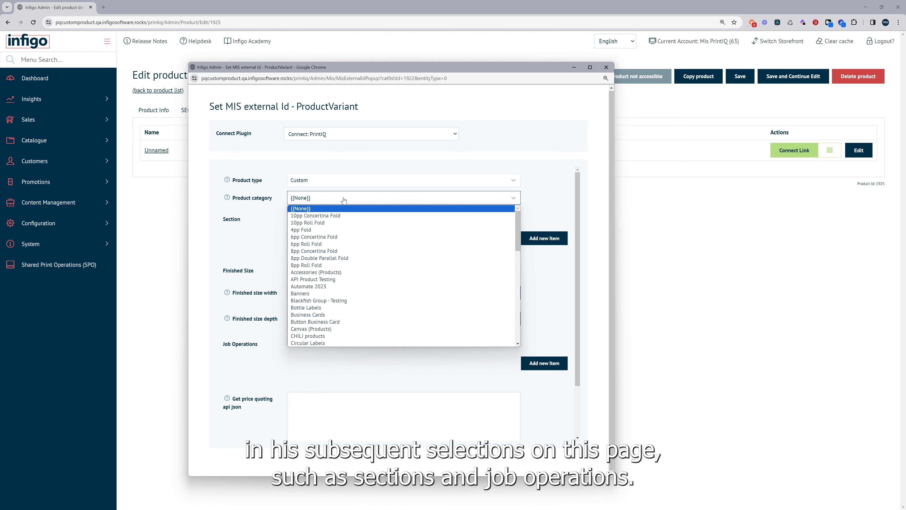
scroll(342, 273, down, 8)
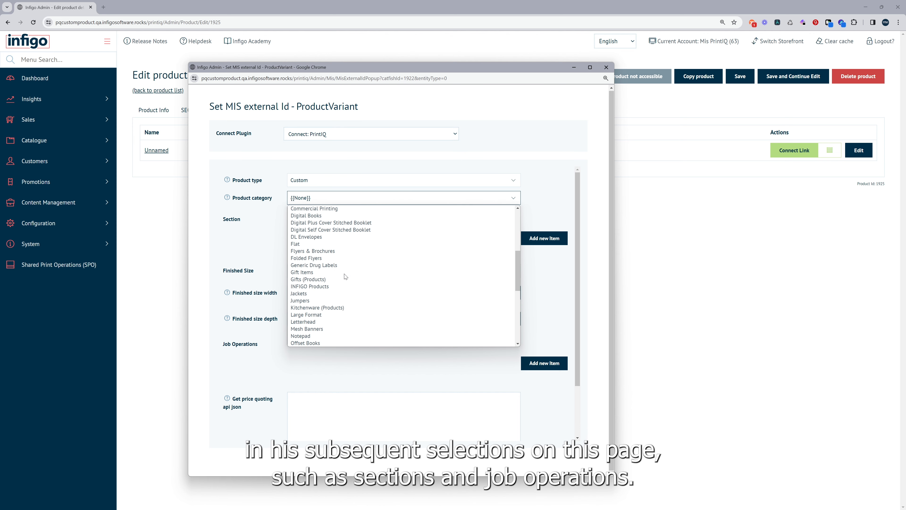
scroll(341, 274, up, 2)
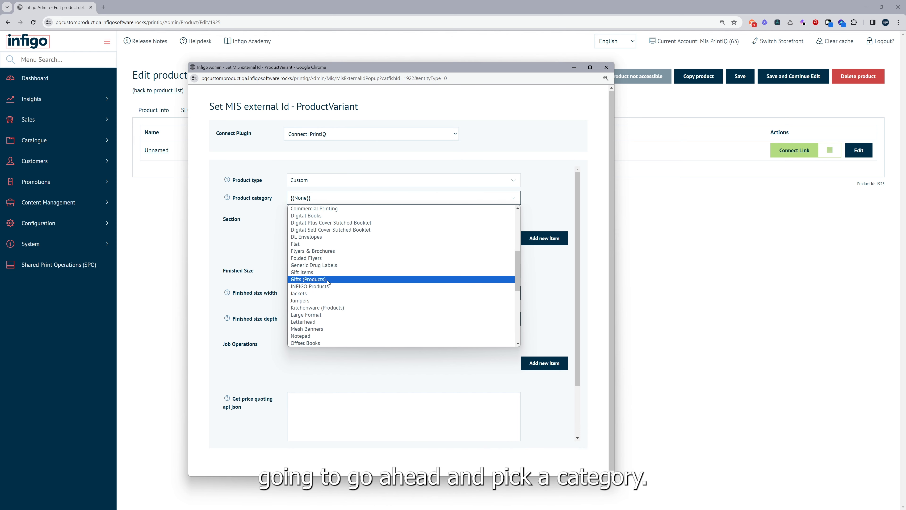
click(317, 286)
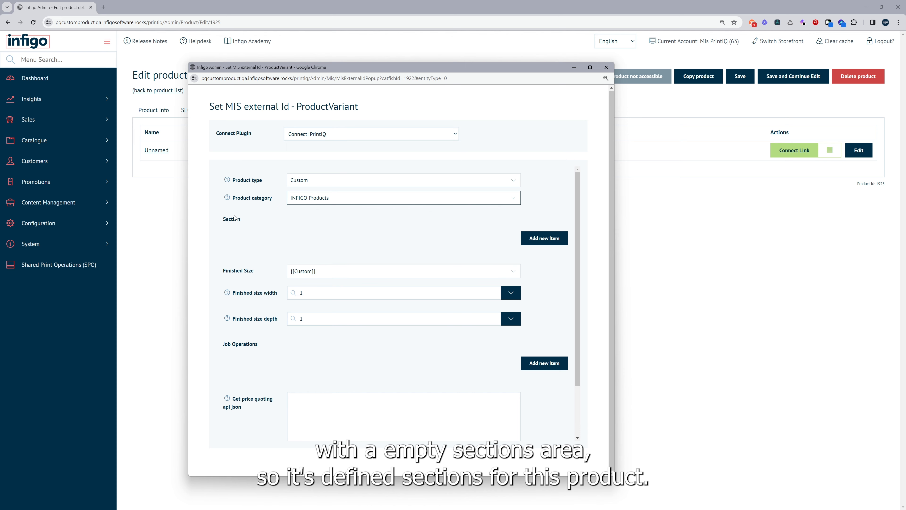
Add a section to the custom product and set its stock to 015 Styrene HIPS White - 48x96 (17927)
click(543, 243)
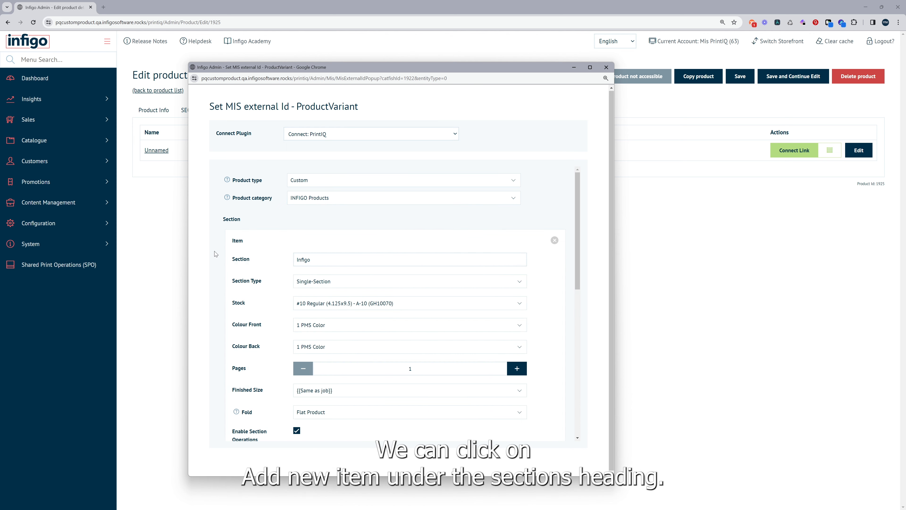
scroll(254, 257, down, 1)
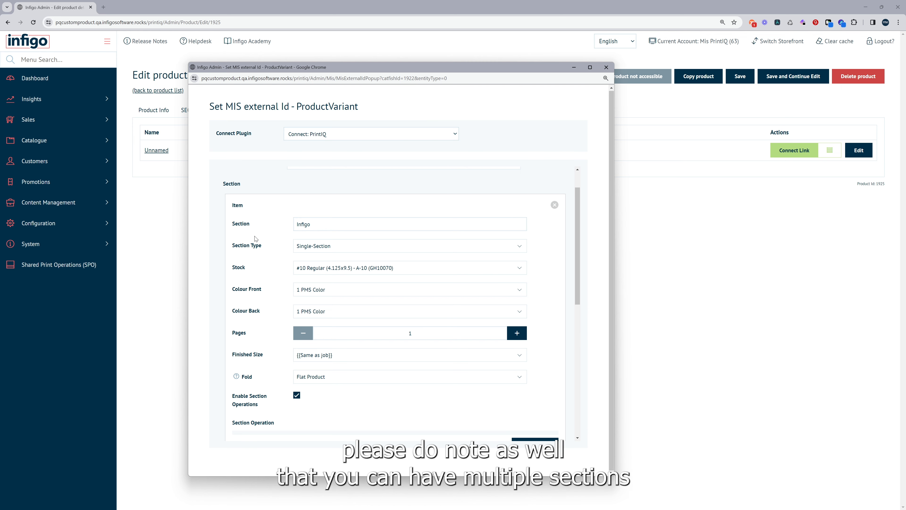
scroll(255, 237, down, 1)
scroll(255, 236, up, 1)
scroll(246, 211, down, 1)
scroll(246, 211, down, 1)
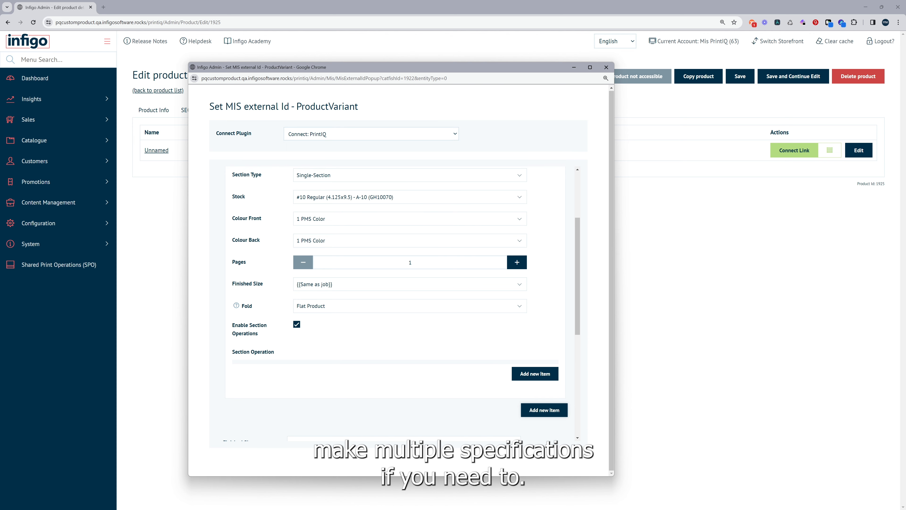
scroll(357, 246, up, 2)
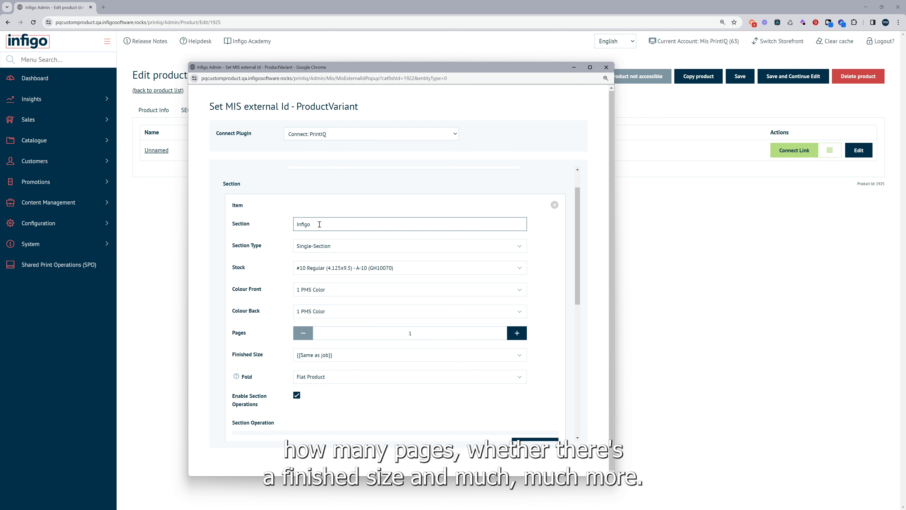
click(325, 274)
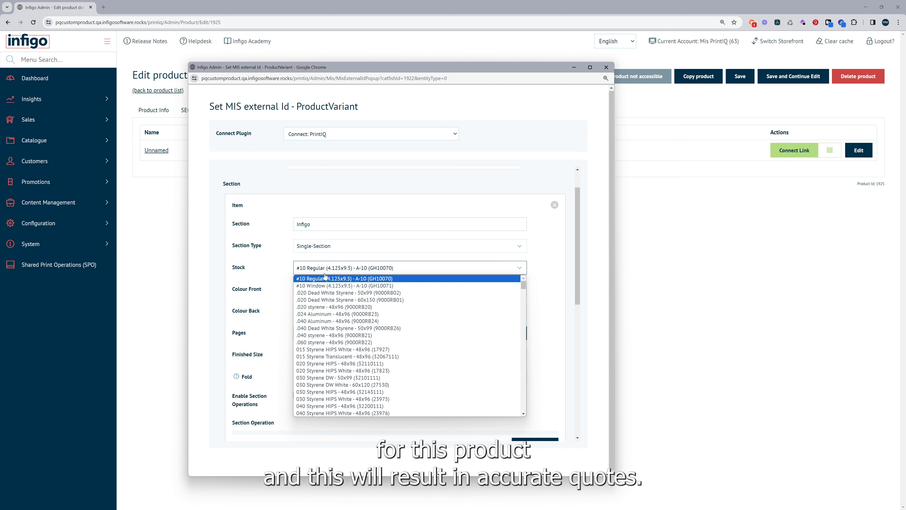
click(325, 348)
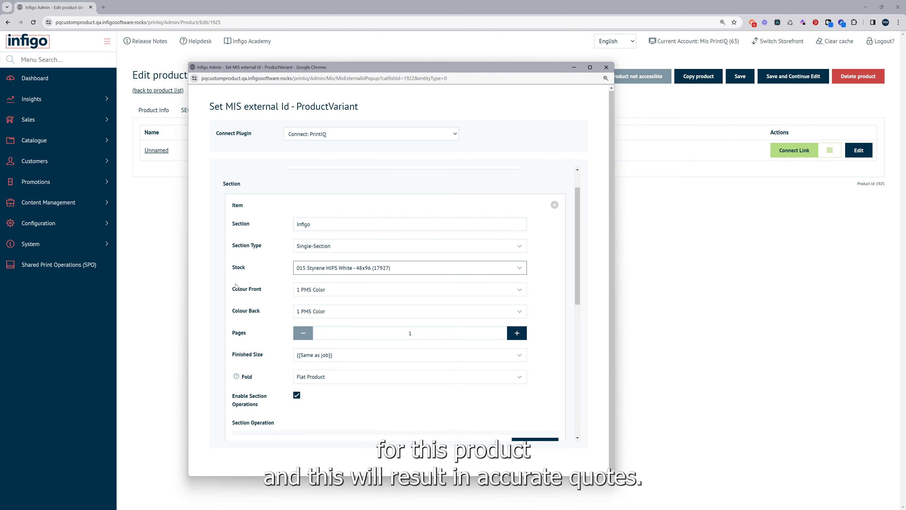
Add a section operation to the Infigo section
scroll(236, 284, down, 1)
scroll(235, 284, up, 1)
scroll(236, 285, down, 2)
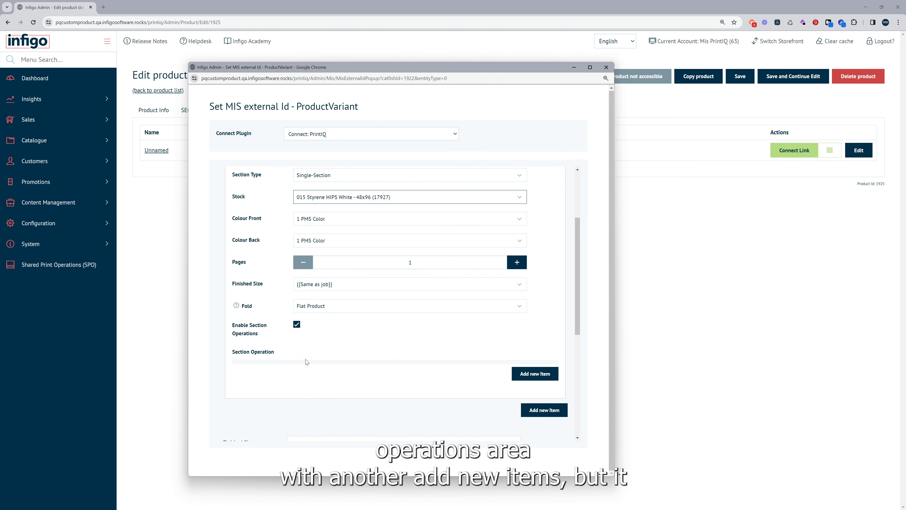
click(528, 378)
scroll(500, 376, down, 5)
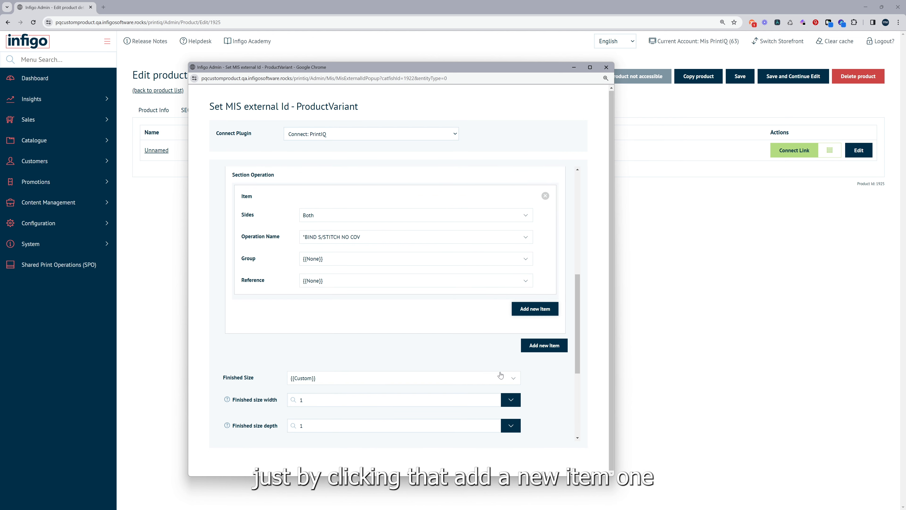
scroll(452, 370, up, 2)
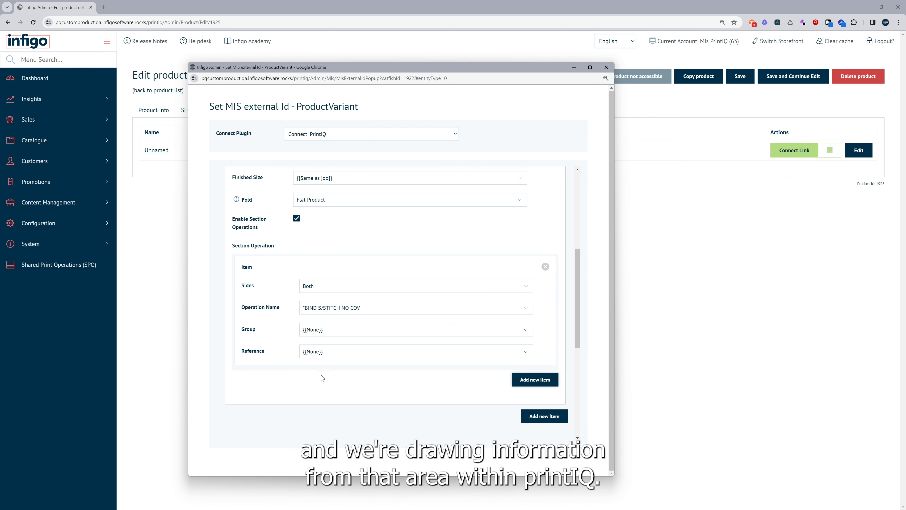
Look through the operation name and group choices of the section operation without changing them
click(326, 309)
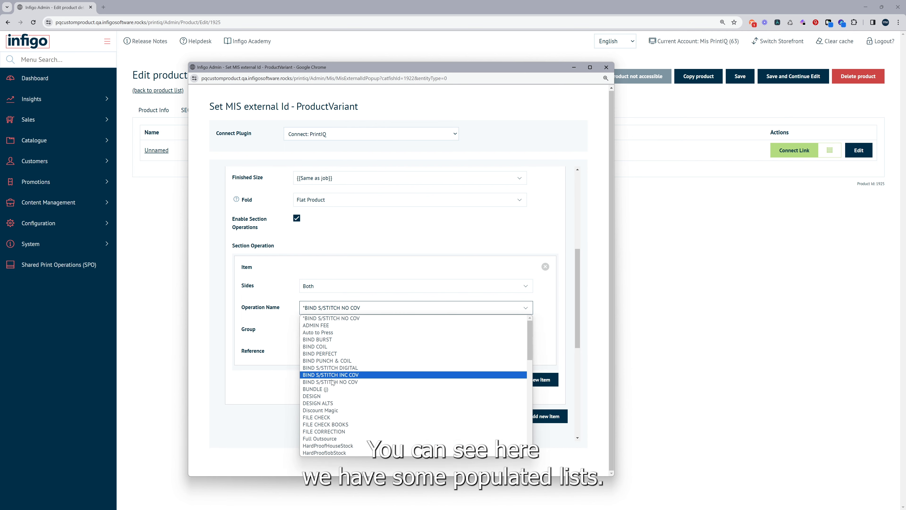
click(259, 386)
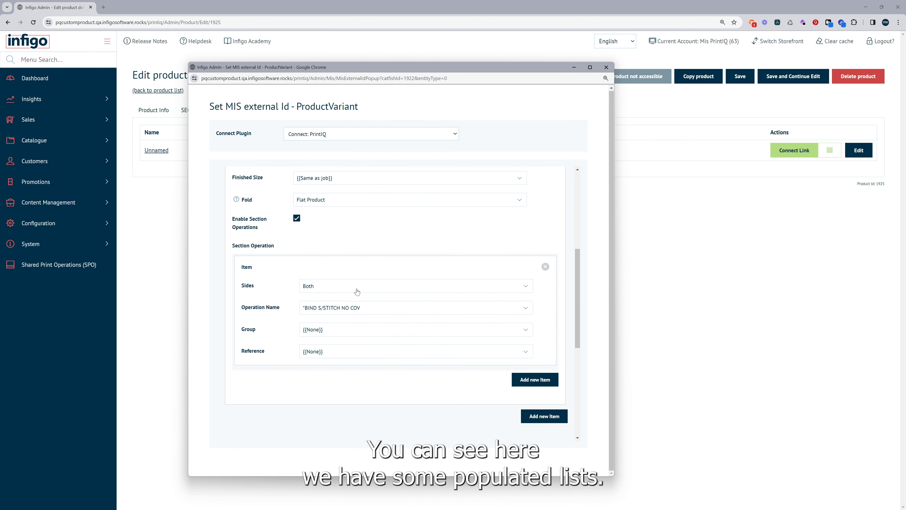
click(364, 329)
click(364, 328)
Set the product's overall finished size to the predefined 1000x2000
scroll(496, 381, down, 5)
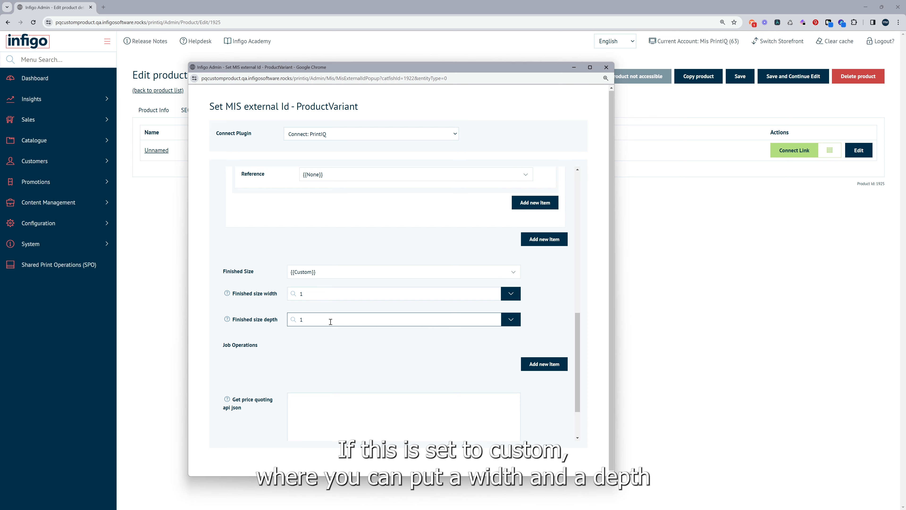
click(332, 272)
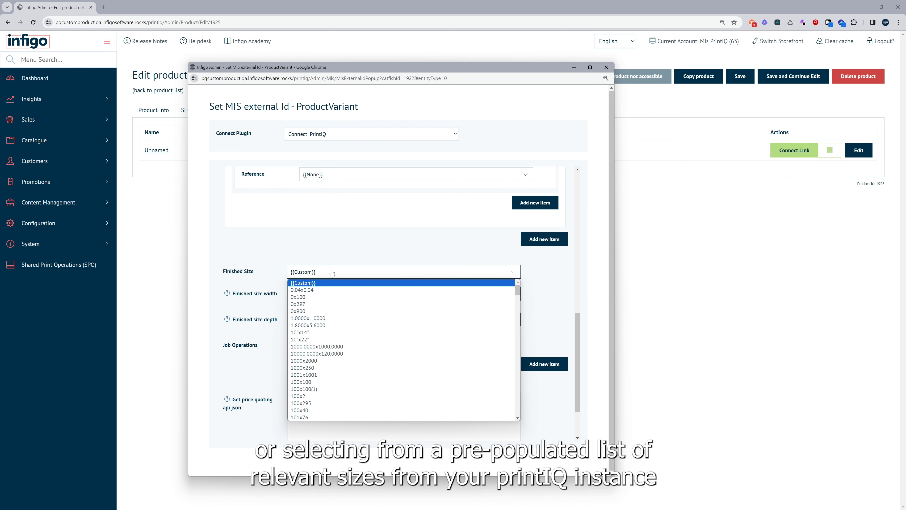
click(337, 361)
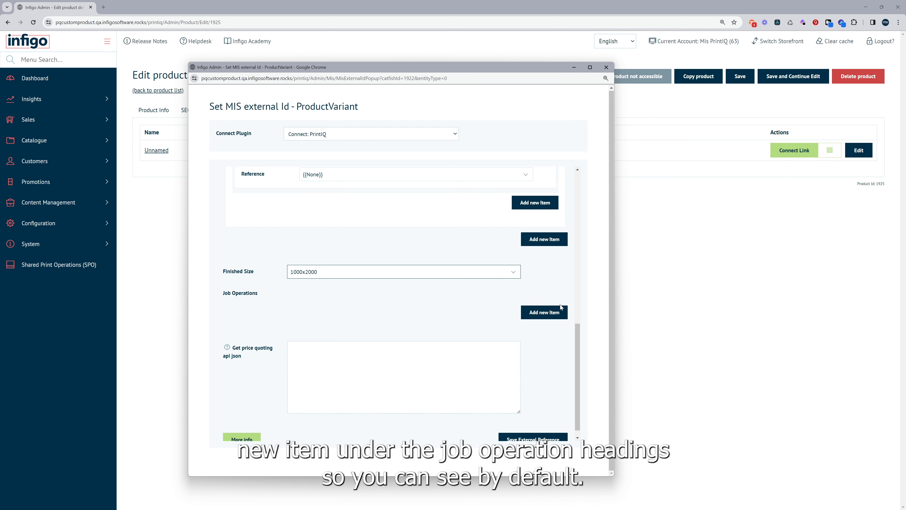
Add a job operation to the custom product and set its operation name to 10PP ROLL
click(544, 312)
scroll(286, 321, down, 1)
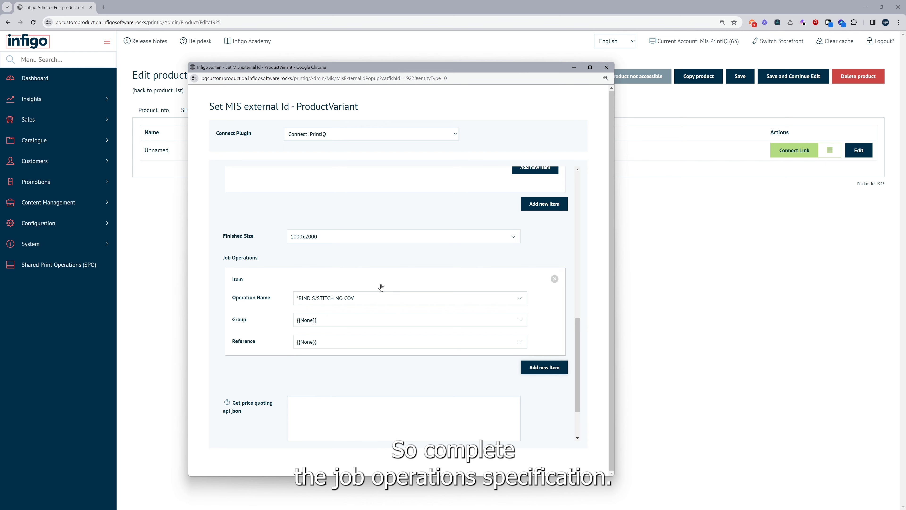
click(310, 301)
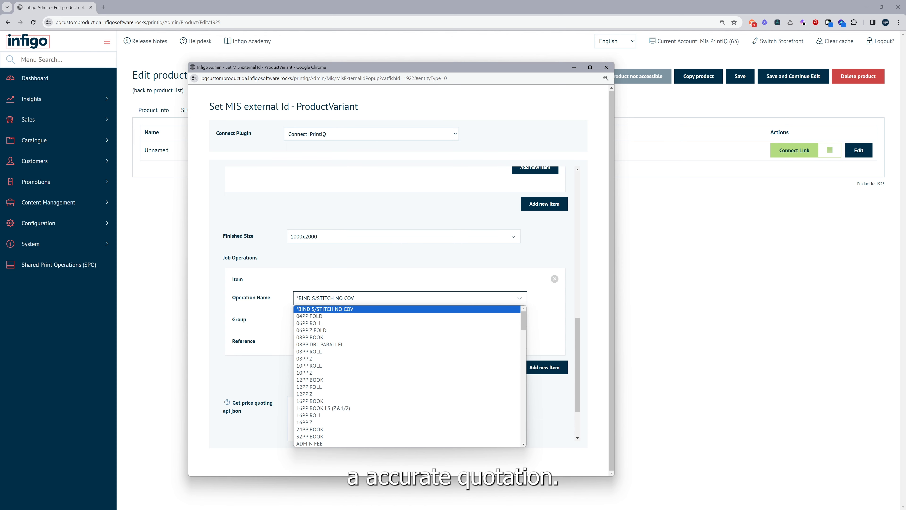
click(382, 366)
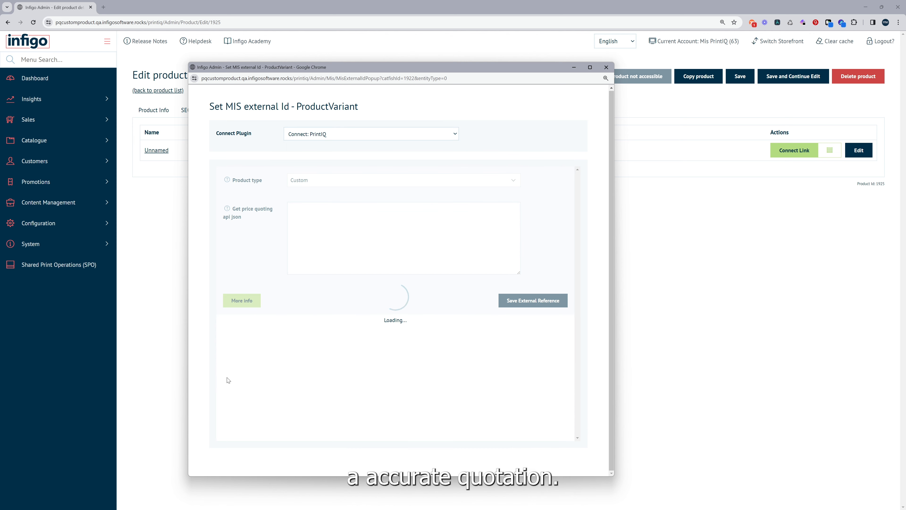
scroll(285, 296, down, 15)
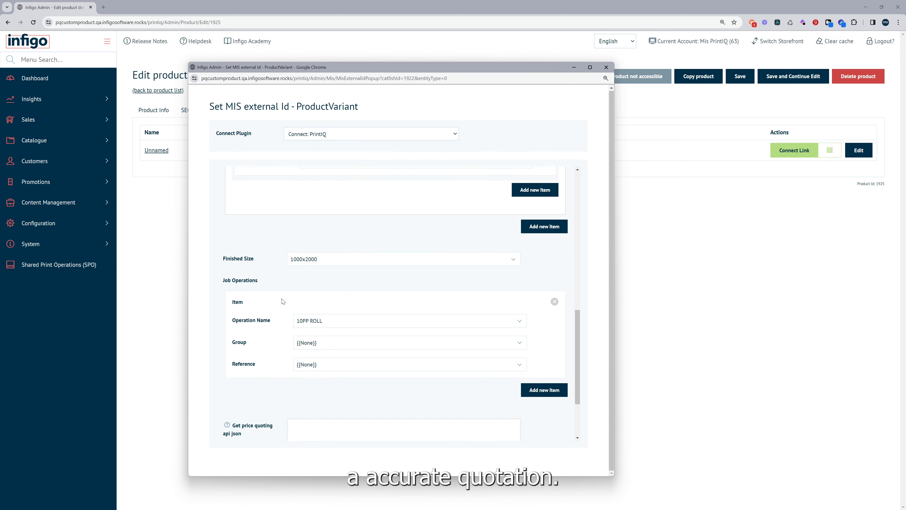
Save the external reference with the price quoting API JSON left empty, and close the configuration window
scroll(283, 301, down, 2)
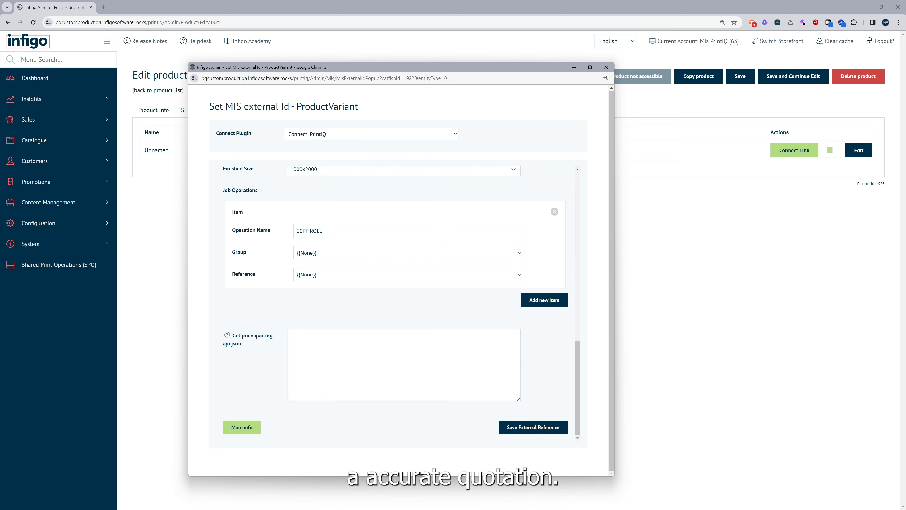
click(378, 377)
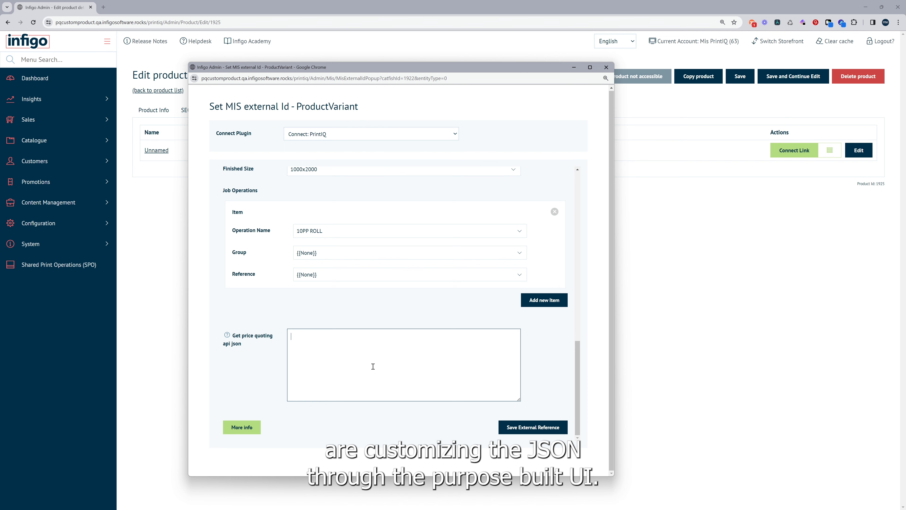
click(543, 431)
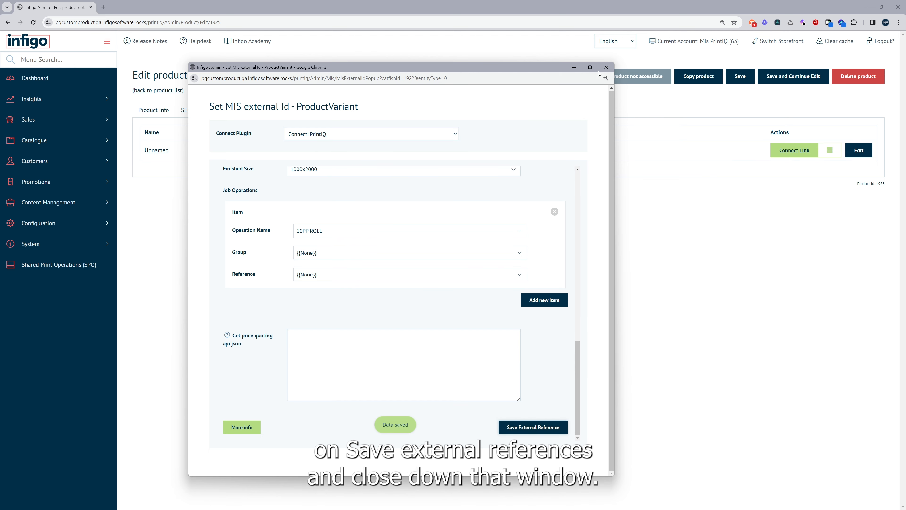
click(607, 67)
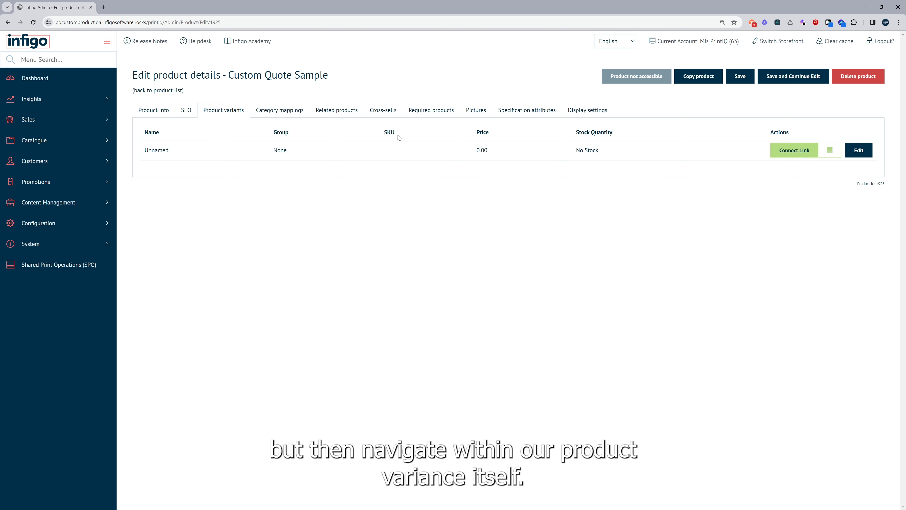
Edit the Custom Quote Sample variant's attributes and open the Connect link of the Size attribute's Option 1 value
click(862, 153)
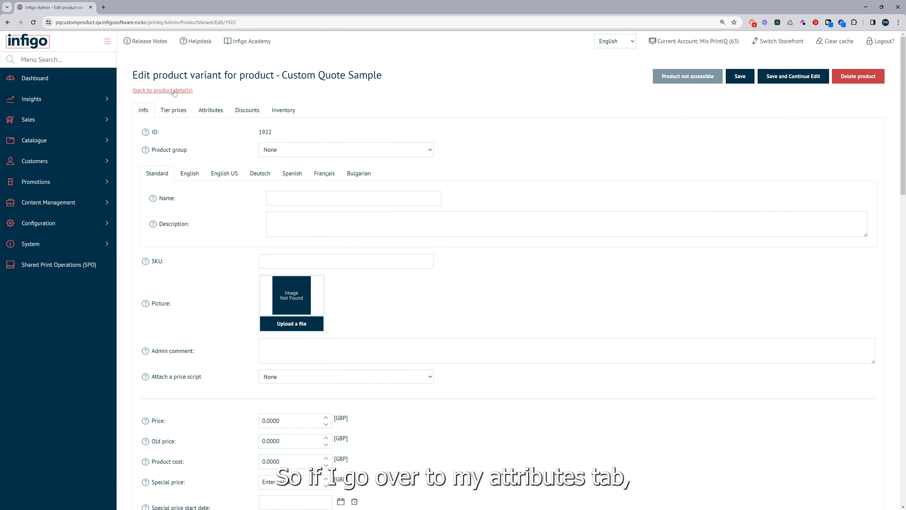
click(204, 111)
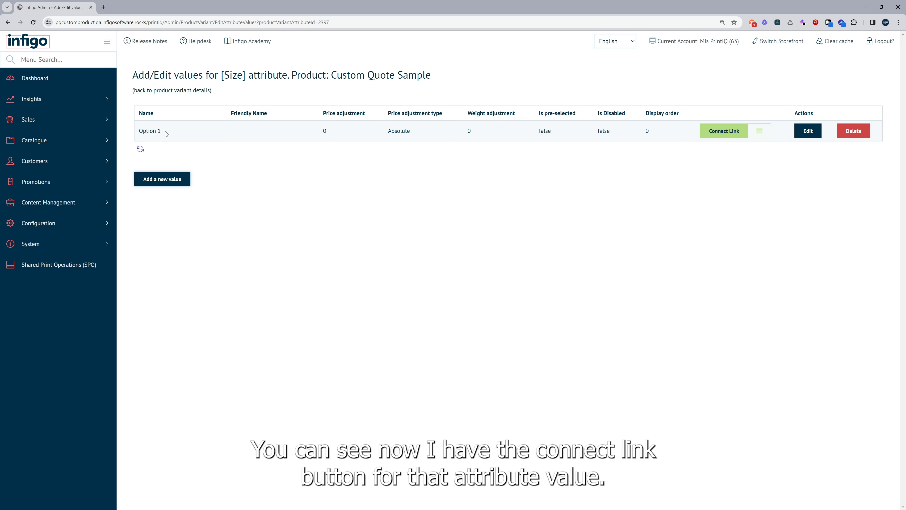
click(724, 131)
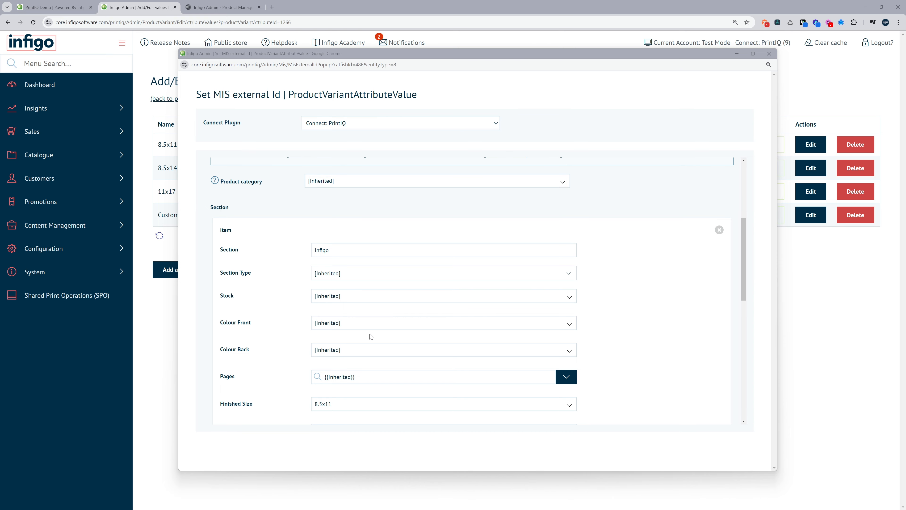
Read the note on the [Inherited] hierarchy in the Size value's MIS configuration and return to the value list
scroll(379, 314, up, 2)
scroll(379, 313, up, 3)
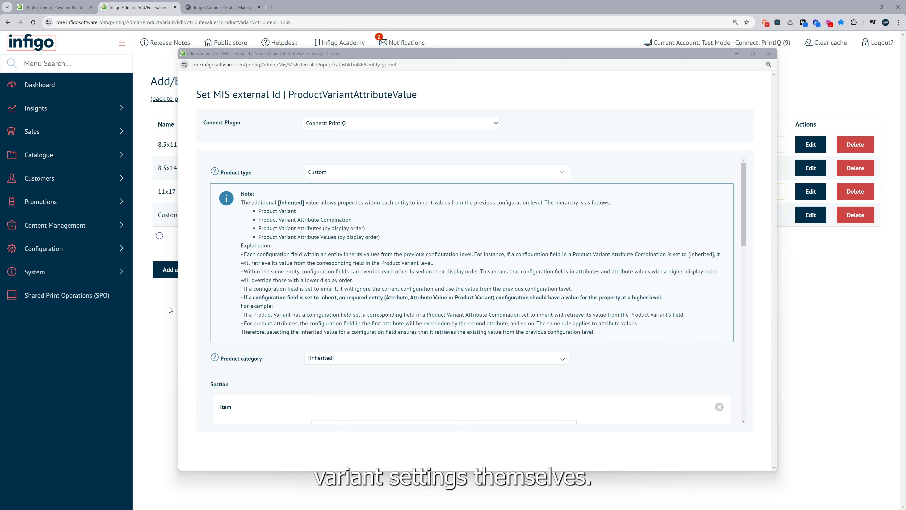
click(155, 303)
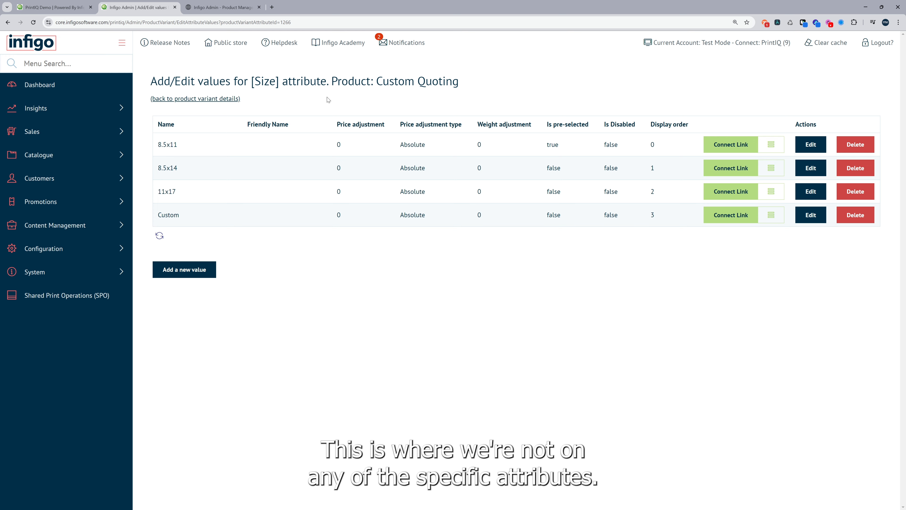
Open the Connect link of the Custom Quoting product's variant and examine the base configuration of its Infigo section
click(206, 101)
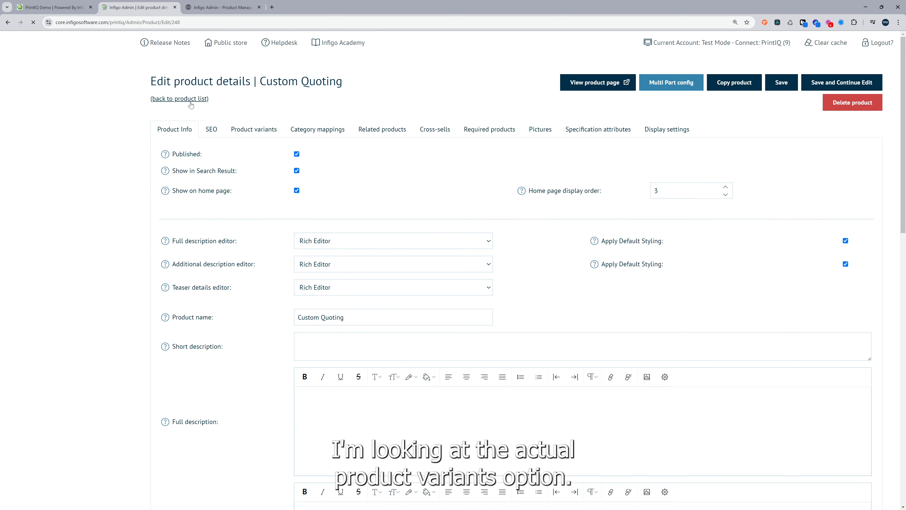
click(255, 130)
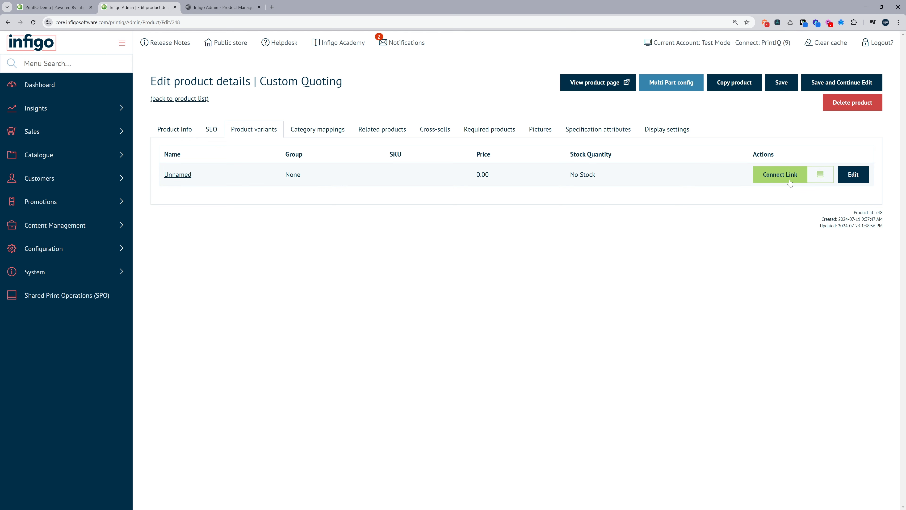
click(780, 178)
drag(690, 219, 515, 126)
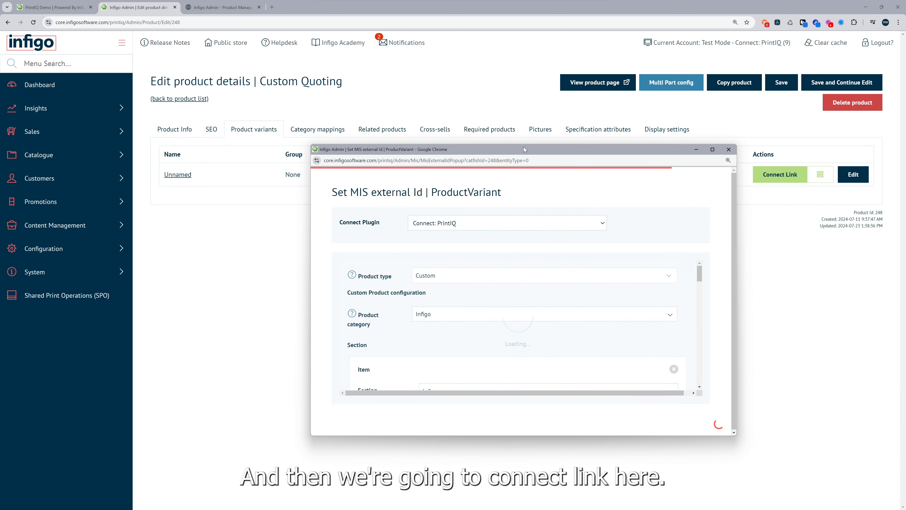
scroll(418, 245, down, 5)
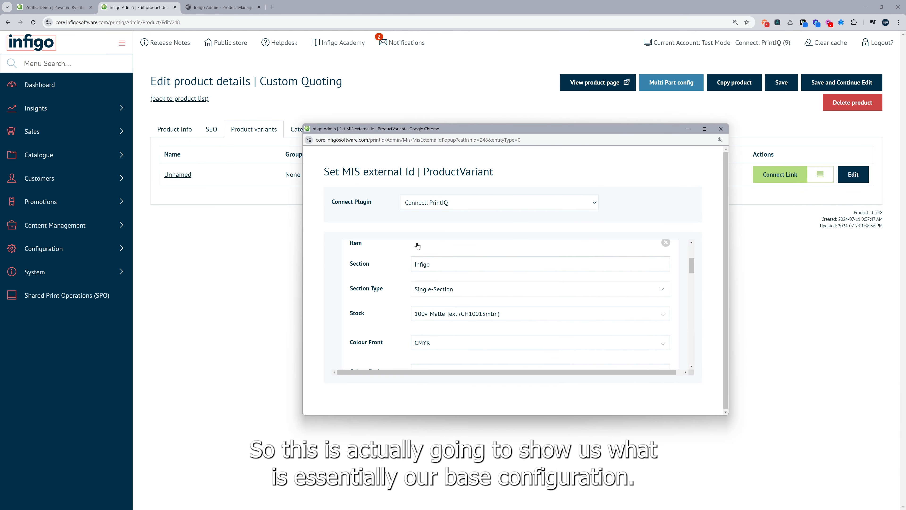
scroll(416, 247, up, 1)
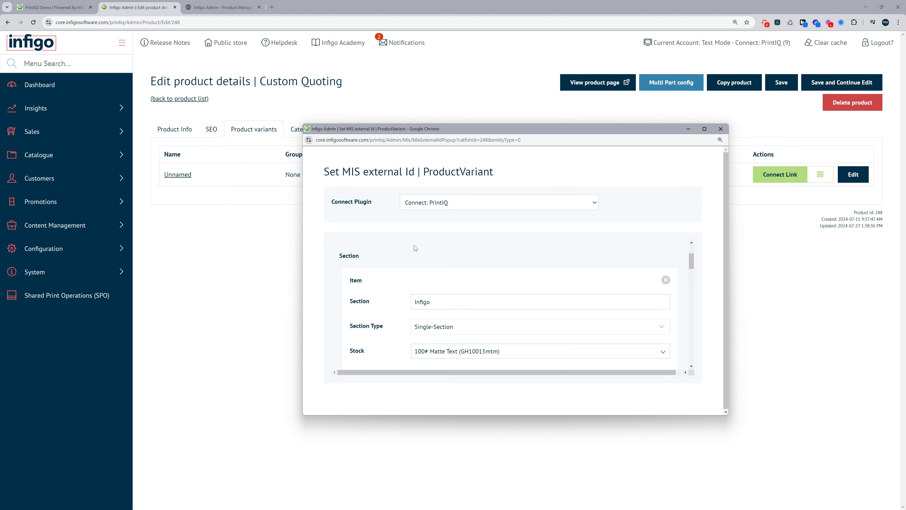
scroll(414, 245, up, 2)
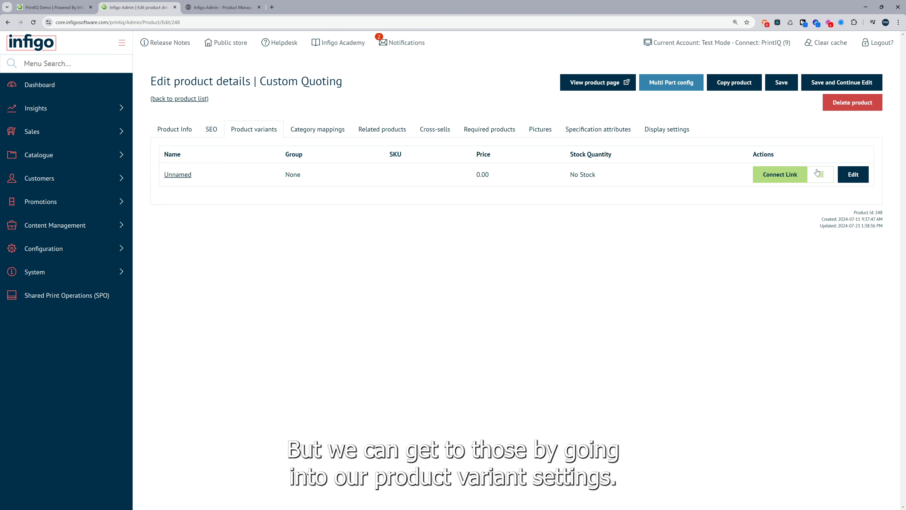
Examine the Custom Quoting variant's attribute combinations, its attributes and the values of the Size attribute
click(853, 175)
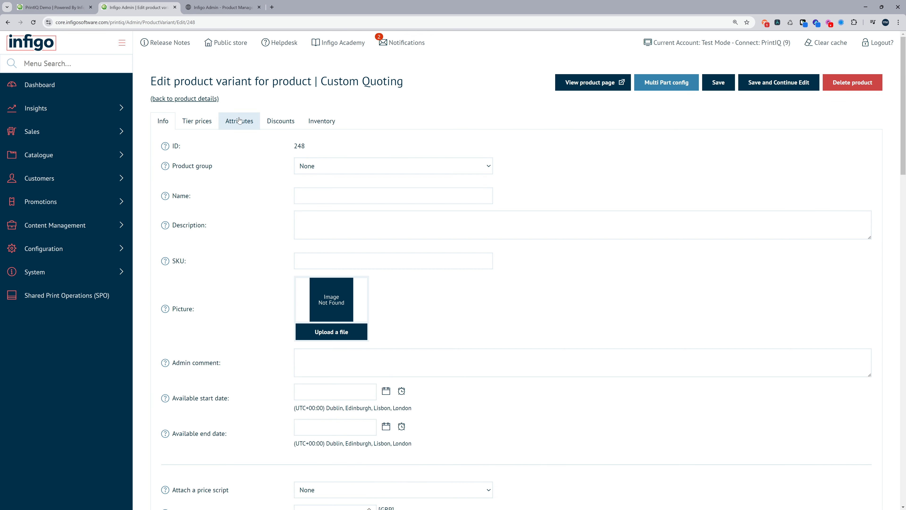
click(239, 121)
click(232, 146)
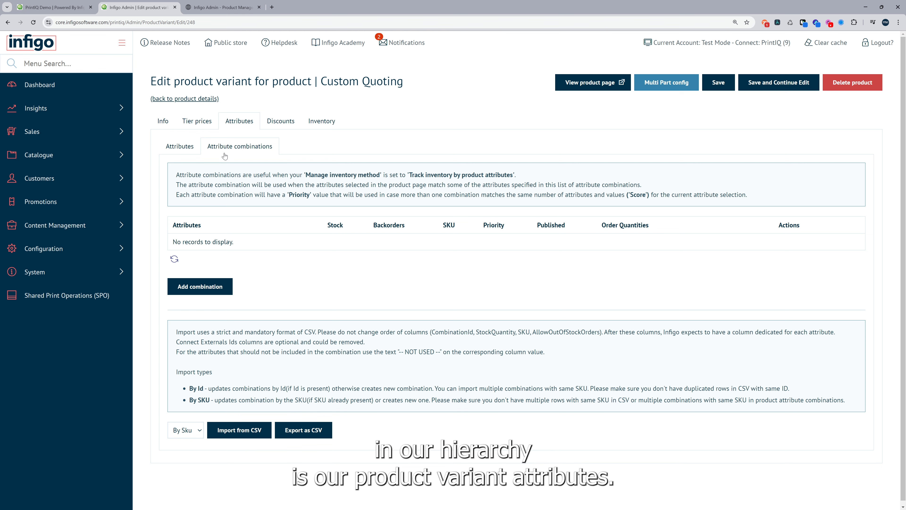
click(179, 150)
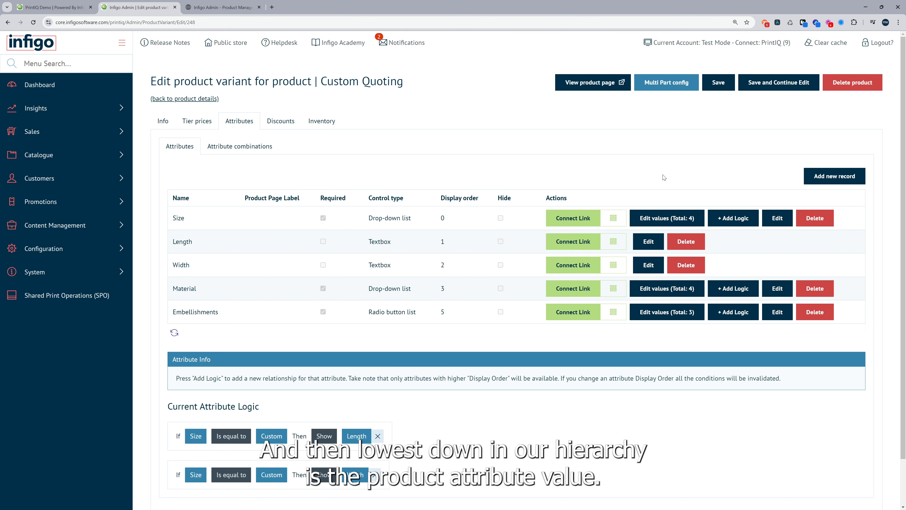
click(669, 221)
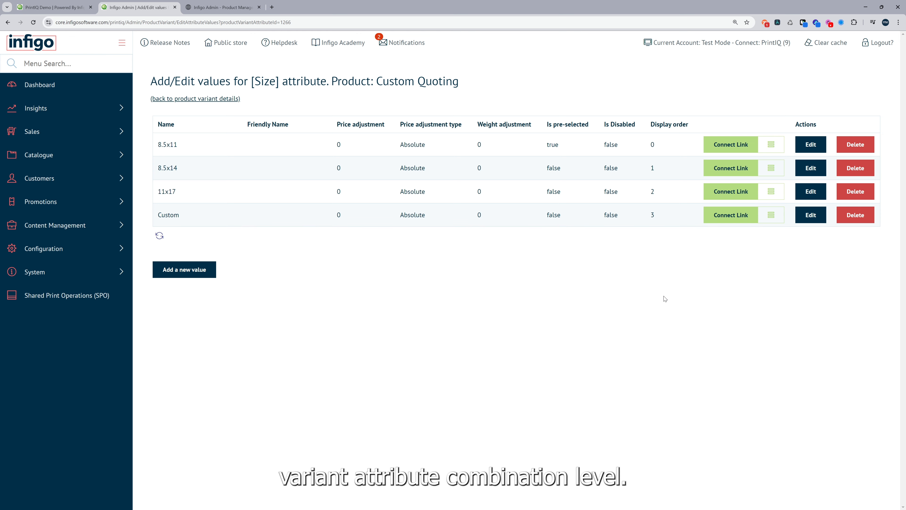
Return from the Size values to the variant and compare its attribute combinations with its attribute list
click(195, 100)
click(238, 120)
click(232, 152)
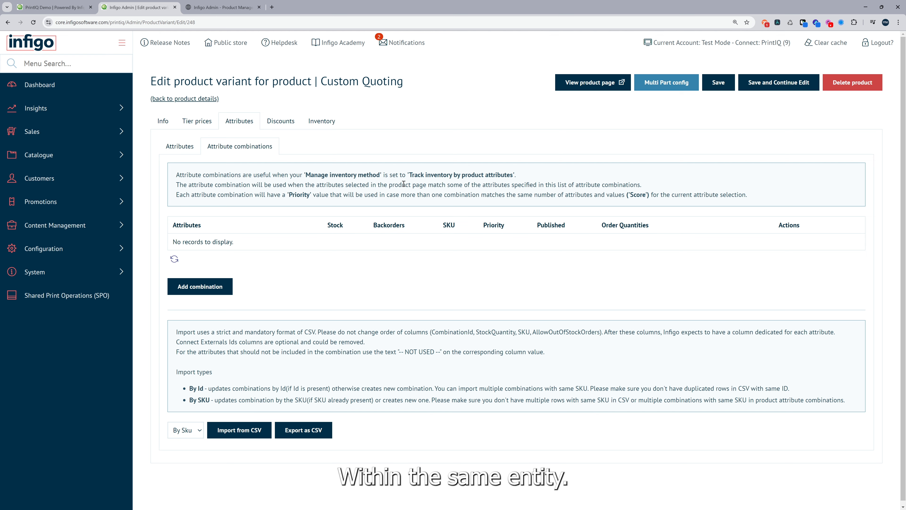
click(174, 150)
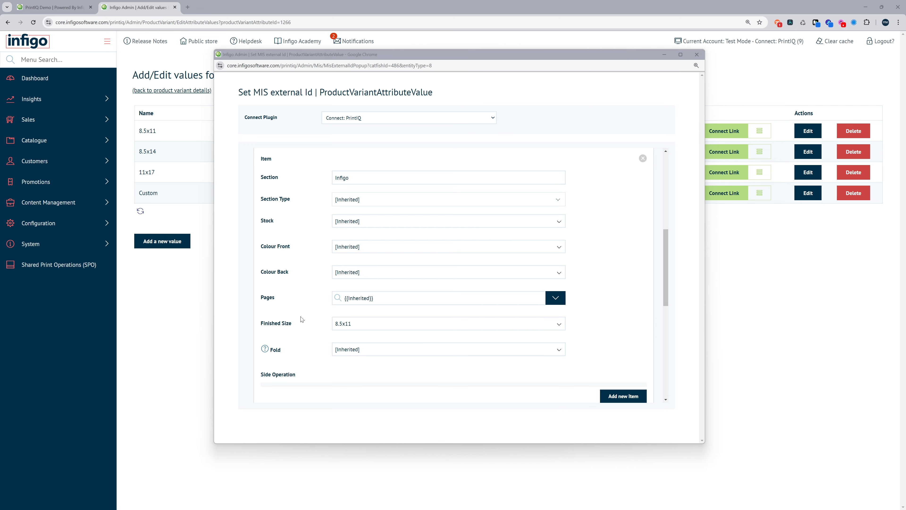
Open the Finished Size choices of the Infigo section in the Size value's MIS configuration
scroll(312, 310, down, 1)
click(354, 294)
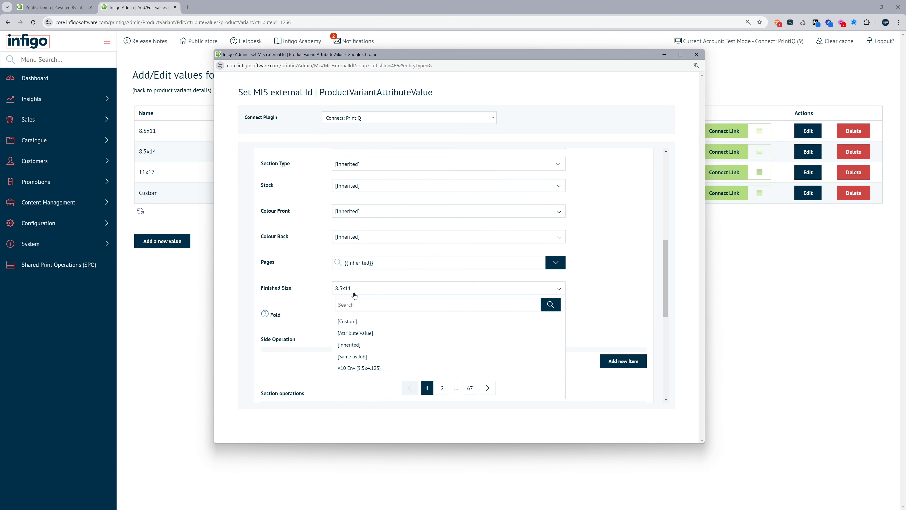